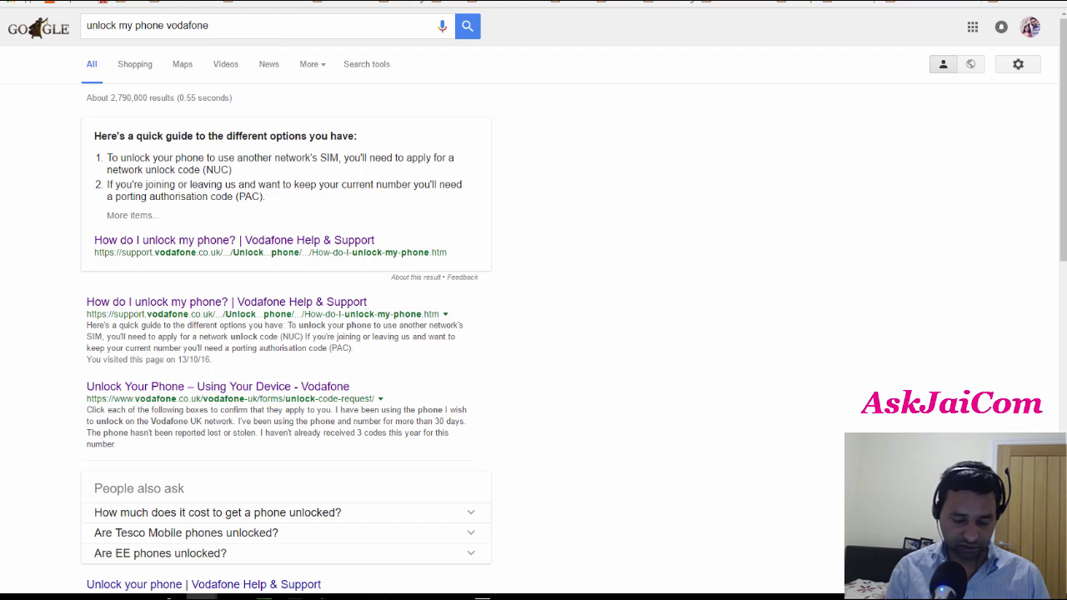
{"action": "type", "text": "google"}
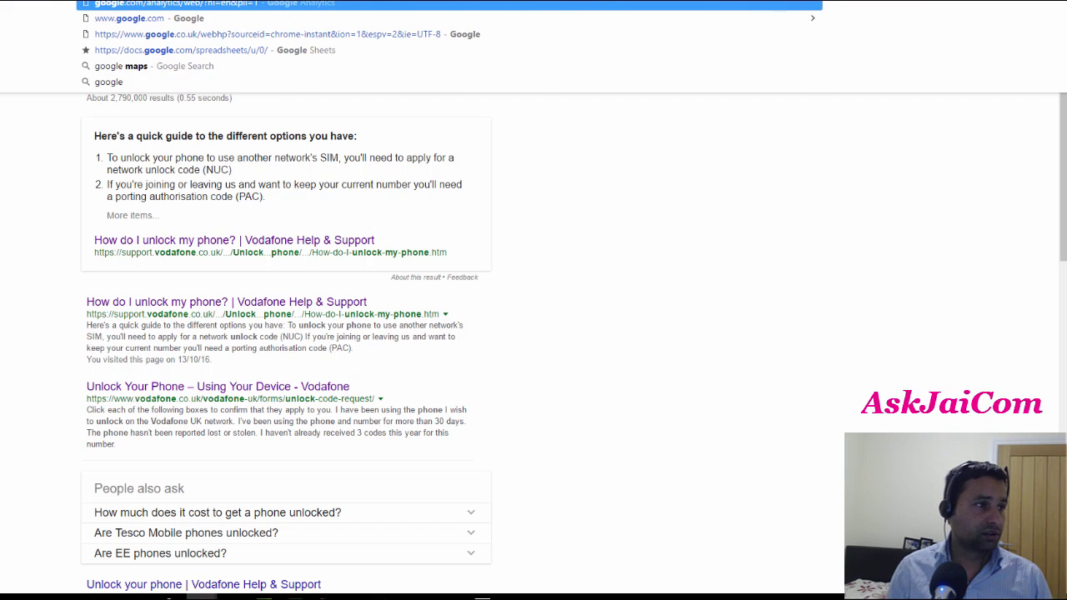
{"action": "key", "text": "Return"}
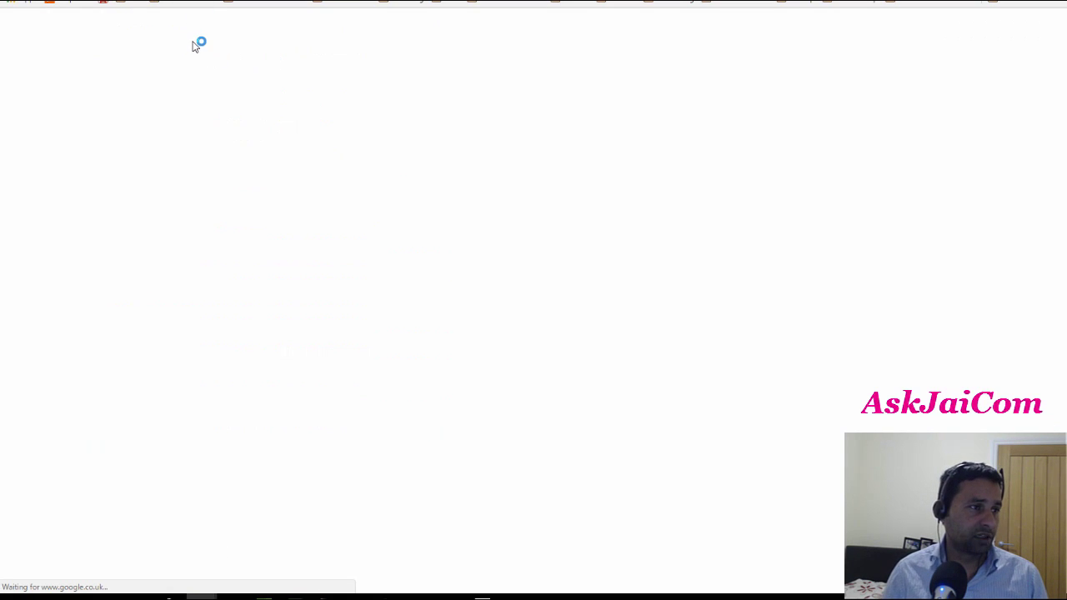
{"action": "left_click", "coordinate": [458, 225]}
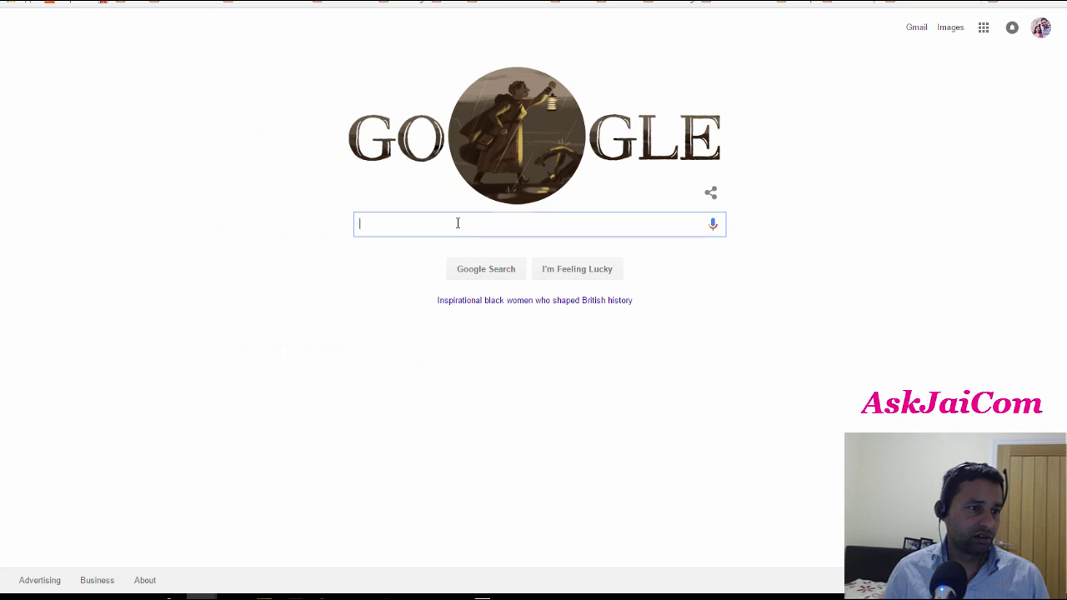
{"action": "type", "text": "un"}
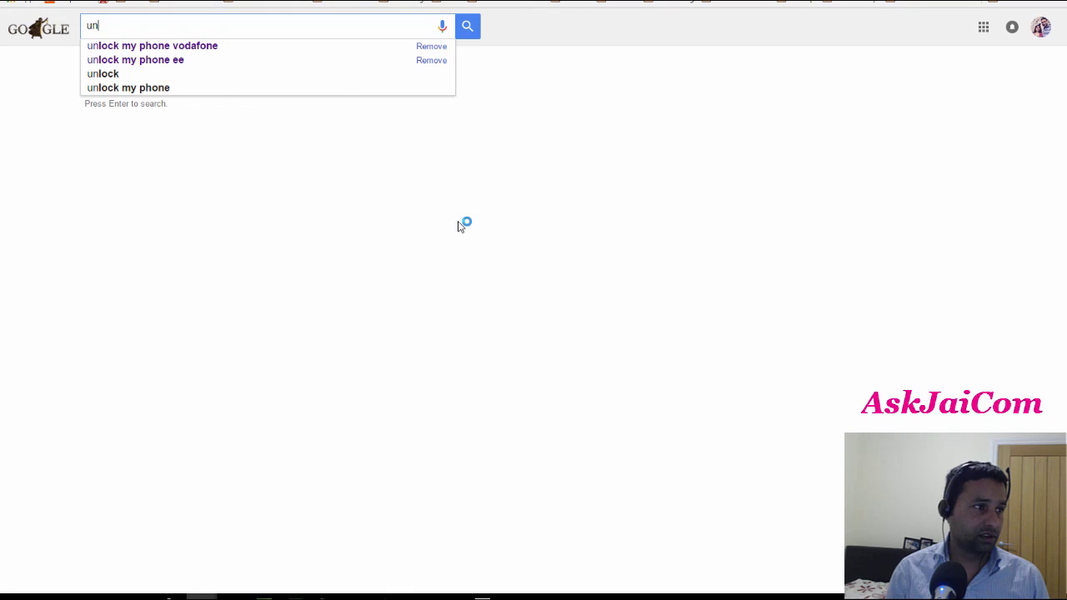
{"action": "key", "text": "Down"}
{"action": "key", "text": "Return"}
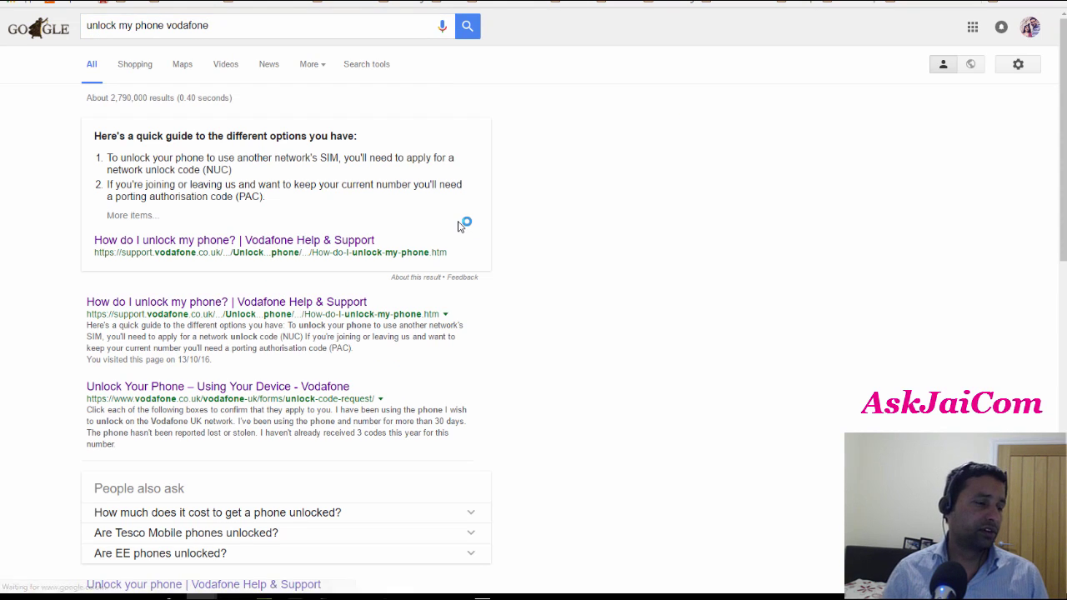
{"action": "left_click", "coordinate": [235, 307]}
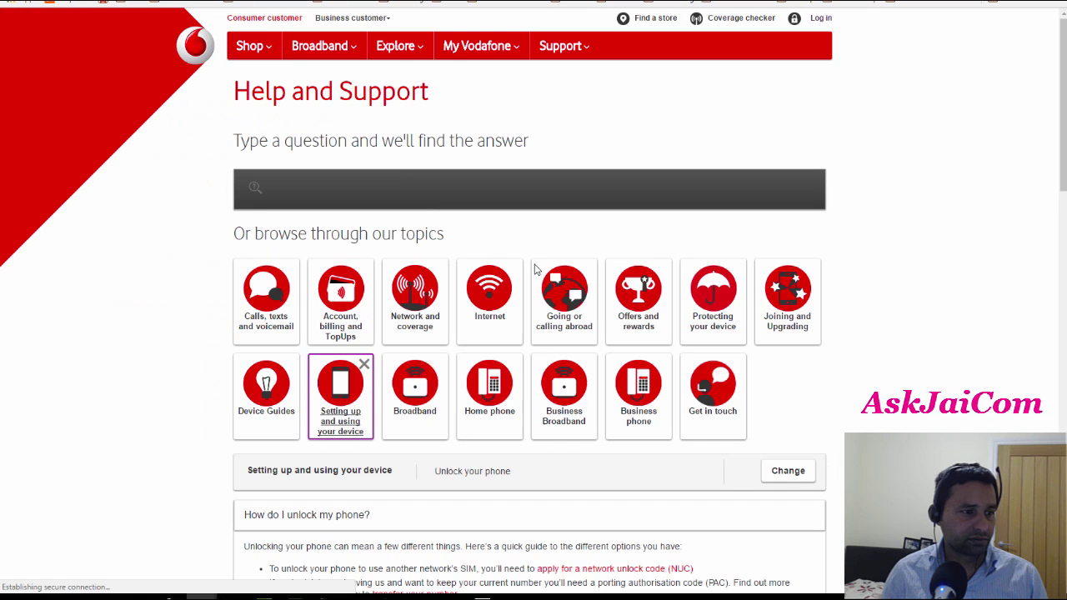
{"action": "scroll", "coordinate": [534, 267], "scroll_direction": "down", "scroll_amount": 2}
{"action": "scroll", "coordinate": [557, 263], "scroll_direction": "down", "scroll_amount": 3}
{"action": "scroll", "coordinate": [600, 233], "scroll_direction": "up", "scroll_amount": 3}
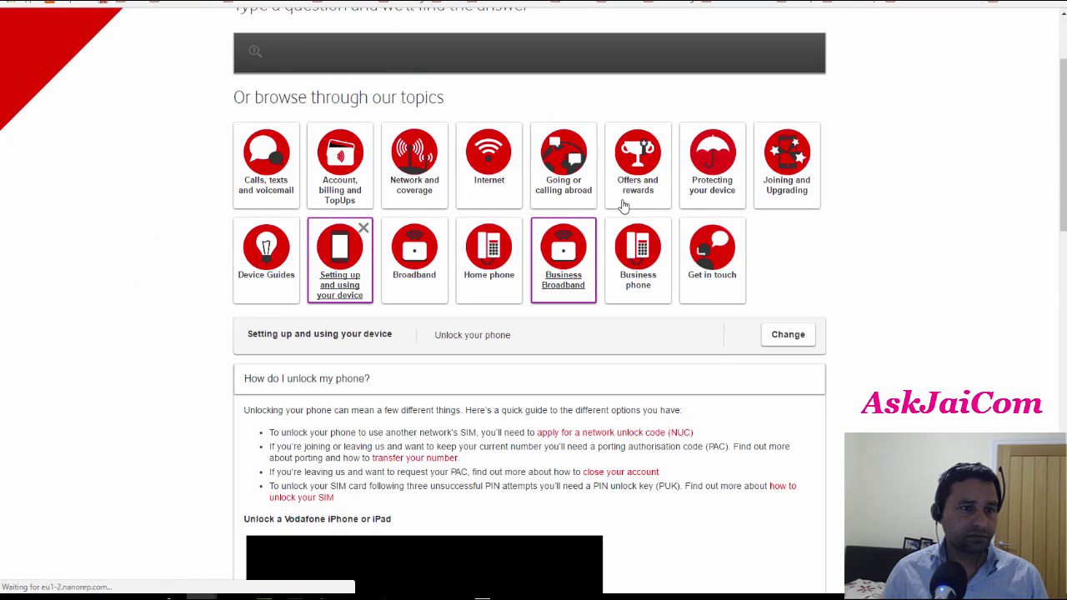
{"action": "scroll", "coordinate": [745, 296], "scroll_direction": "down", "scroll_amount": 1}
{"action": "scroll", "coordinate": [678, 333], "scroll_direction": "down", "scroll_amount": 3}
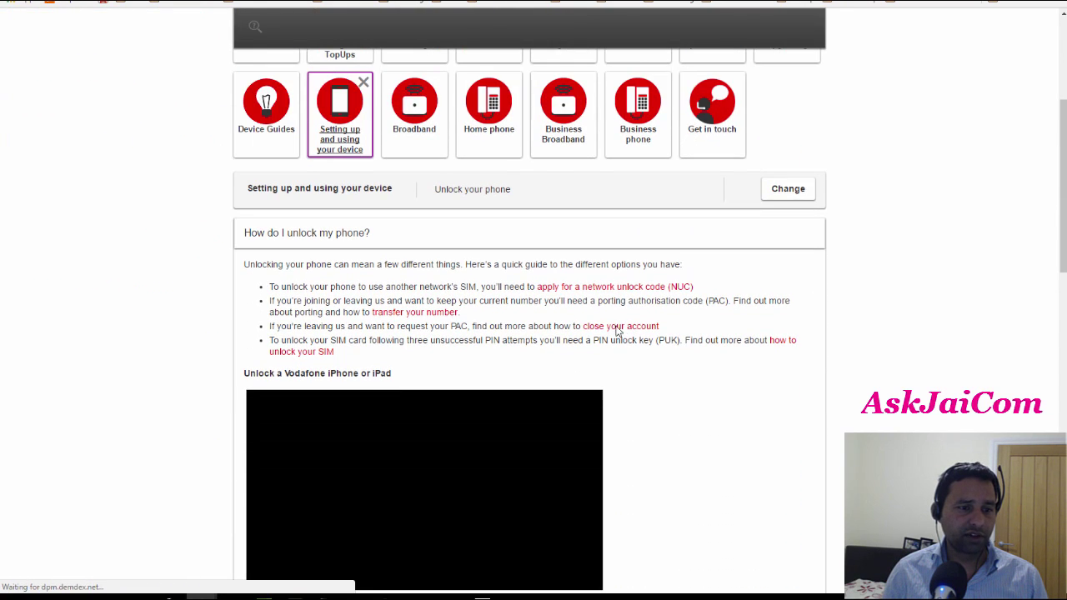
{"action": "scroll", "coordinate": [599, 287], "scroll_direction": "down", "scroll_amount": 1}
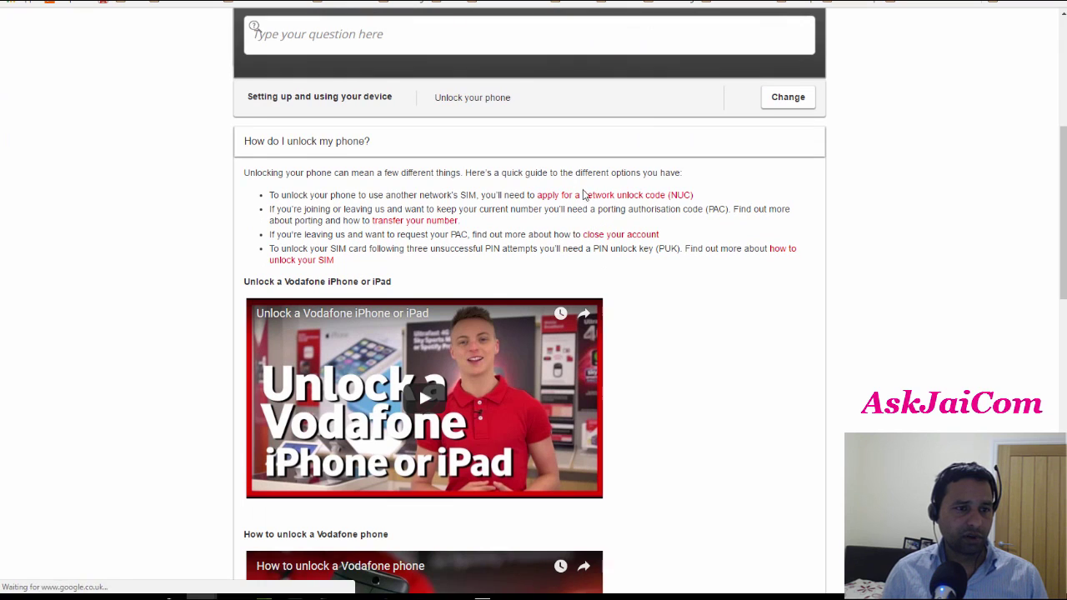
{"action": "left_click", "coordinate": [626, 197]}
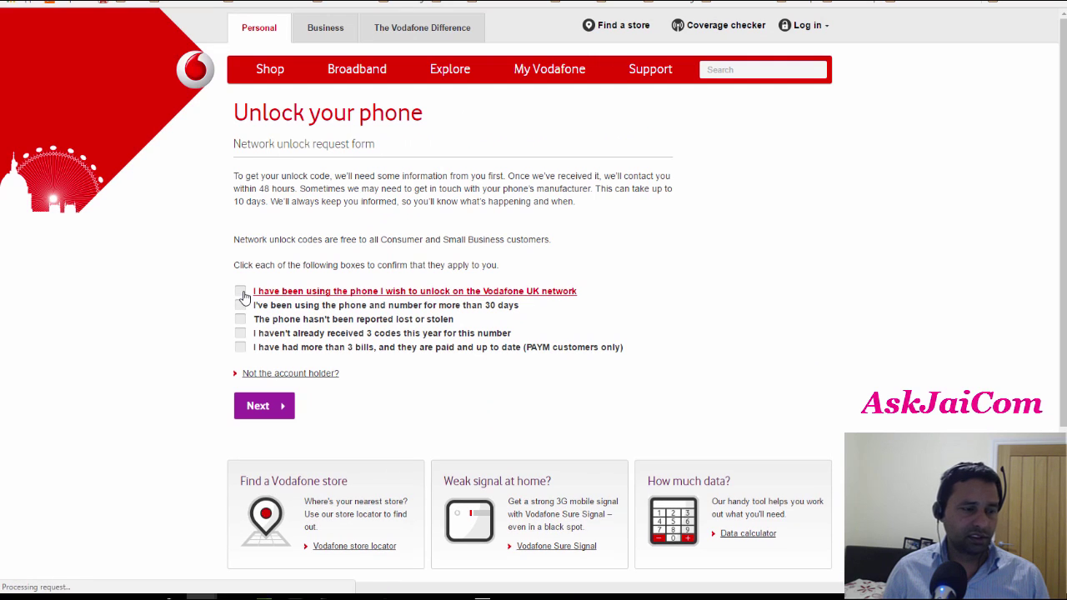
- Confirm all five eligibility statements: Vodafone UK, 30+ days, not lost/stolen, under three codes, bills paid
{"action": "left_click", "coordinate": [240, 292]}
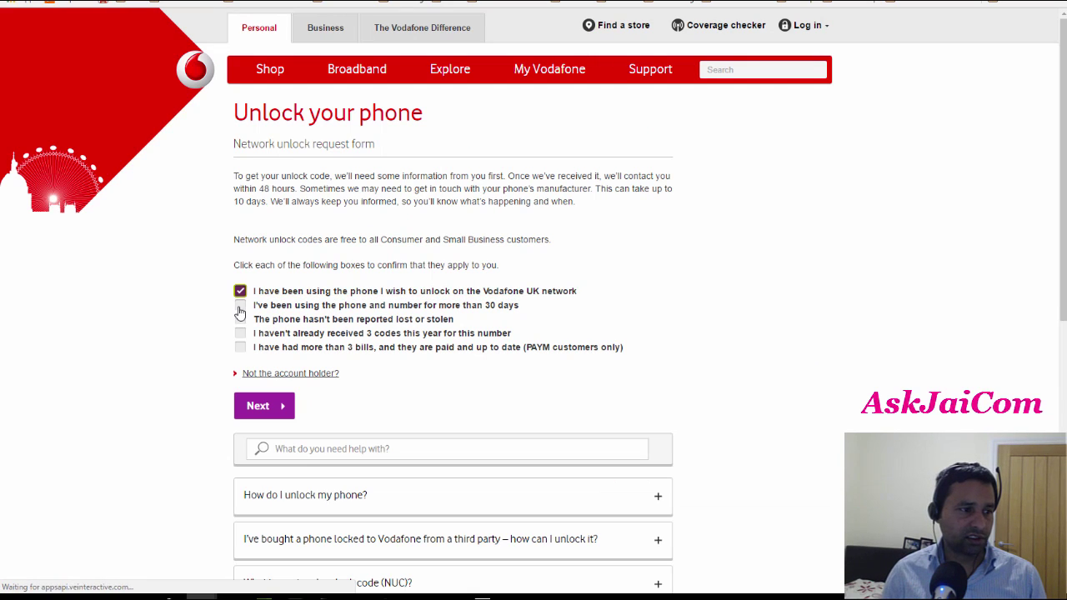
{"action": "left_click", "coordinate": [240, 305]}
{"action": "left_click", "coordinate": [241, 319]}
{"action": "left_click", "coordinate": [240, 334]}
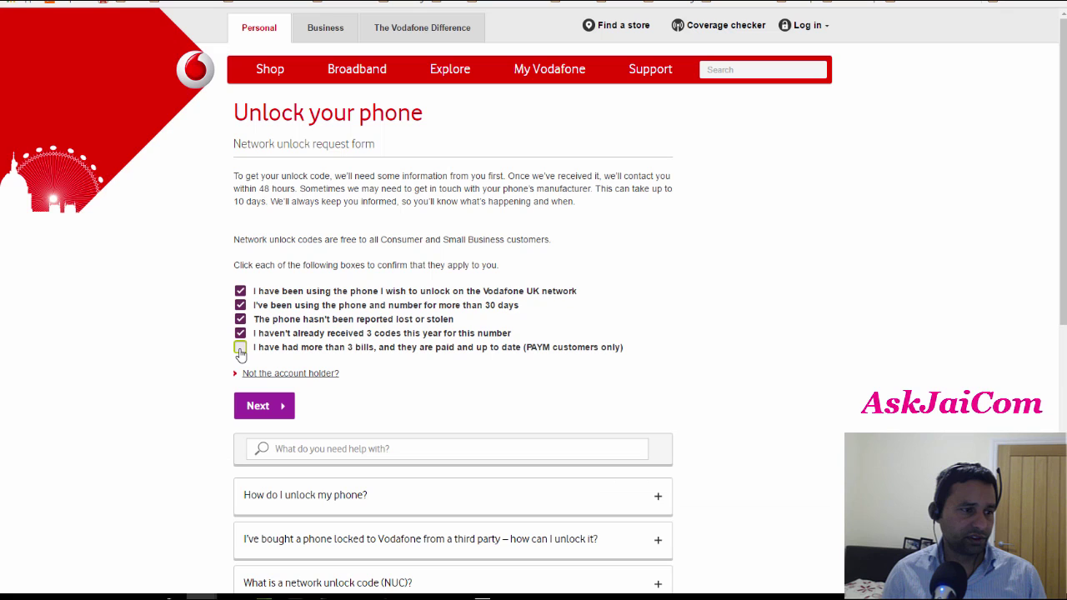
{"action": "left_click", "coordinate": [240, 347]}
{"action": "scroll", "coordinate": [300, 333], "scroll_direction": "down", "scroll_amount": 1}
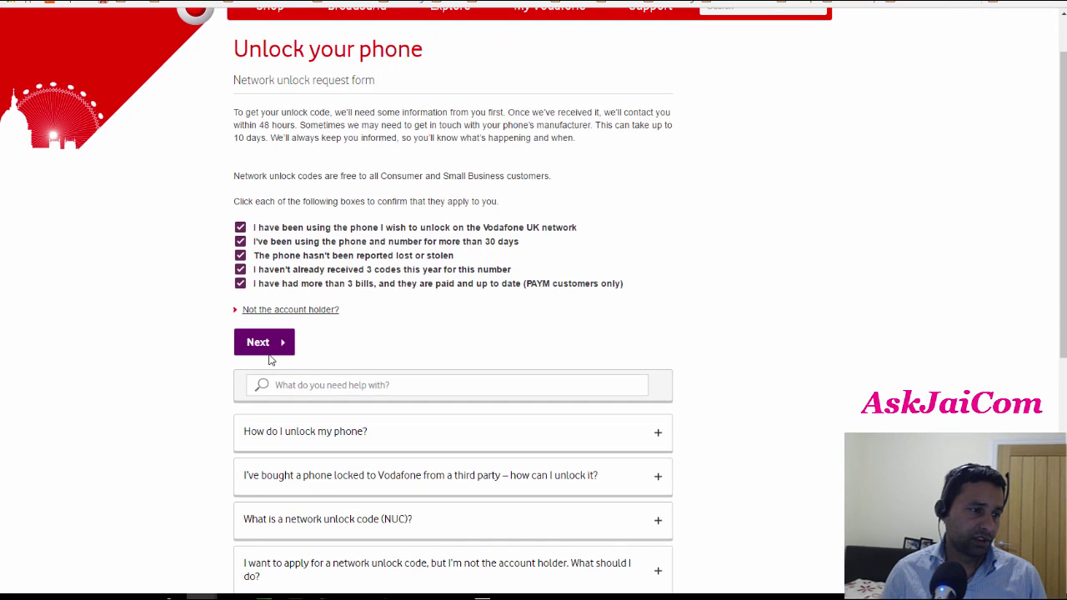
- Continue to the personal details step and enter the first and last name
{"action": "left_click", "coordinate": [265, 345]}
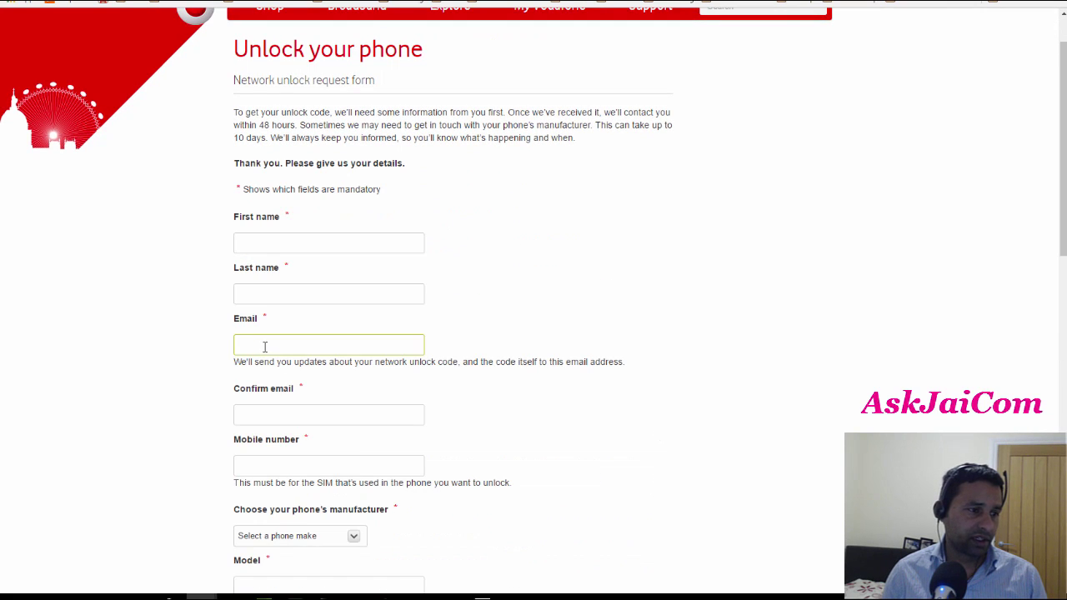
{"action": "left_click", "coordinate": [303, 241]}
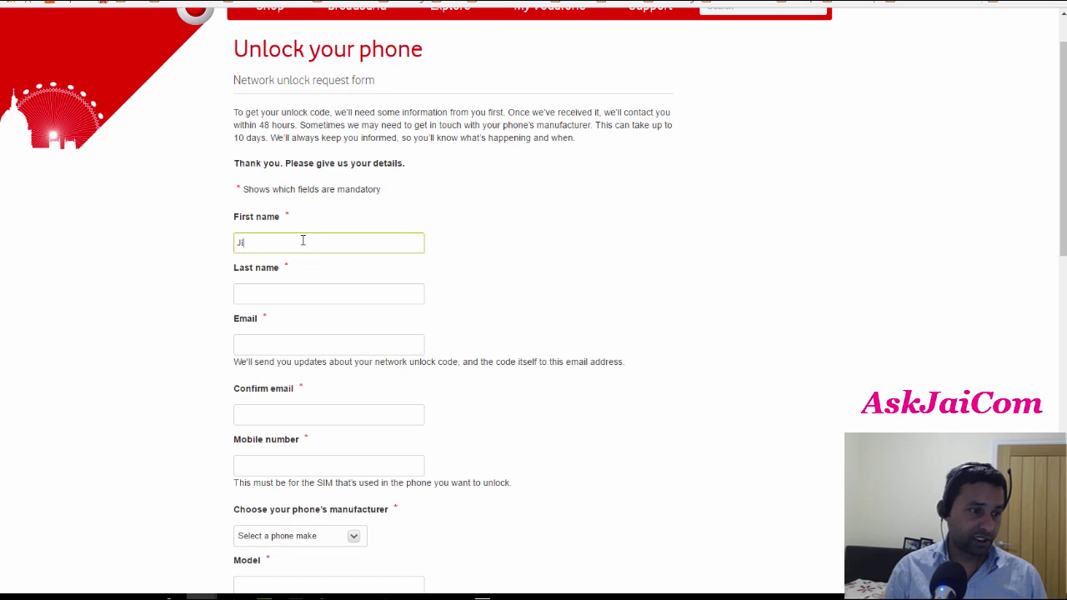
{"action": "key", "text": "Tab"}
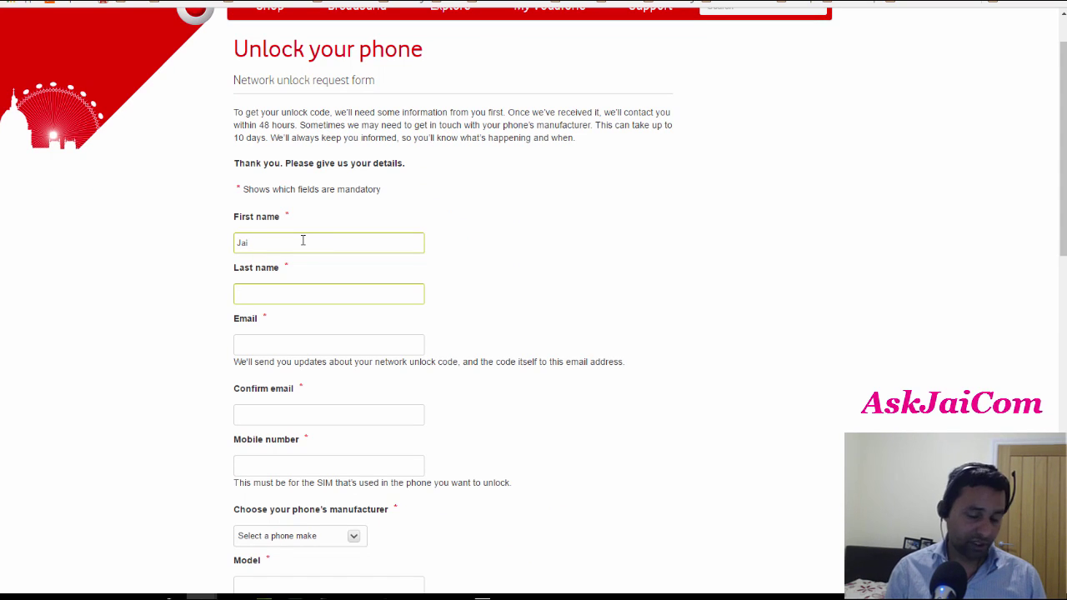
- Enter the email address and retype it in the Confirm email field
{"action": "key", "text": "Tab"}
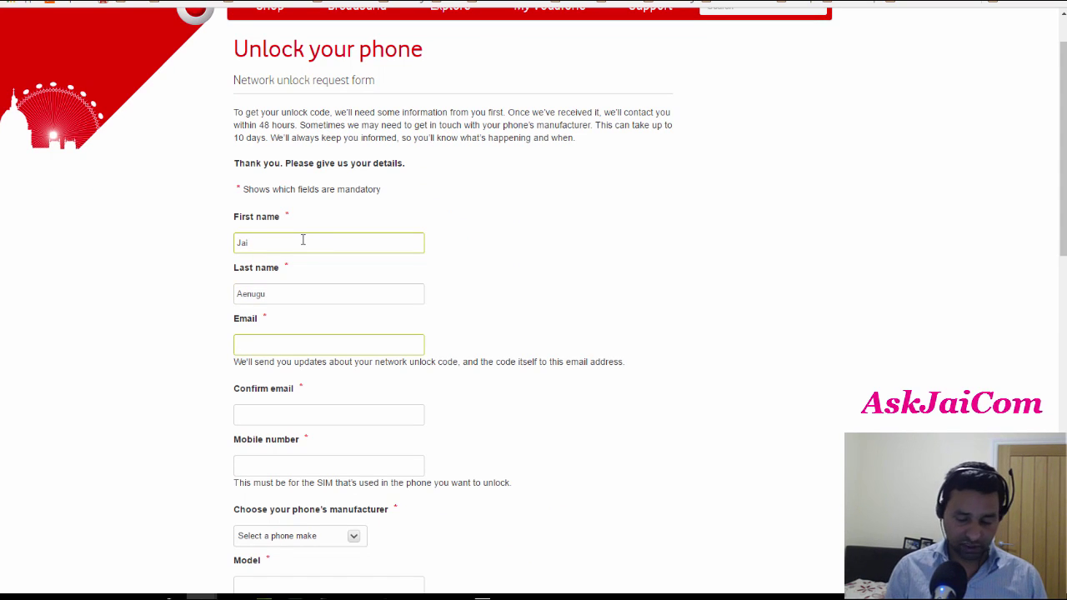
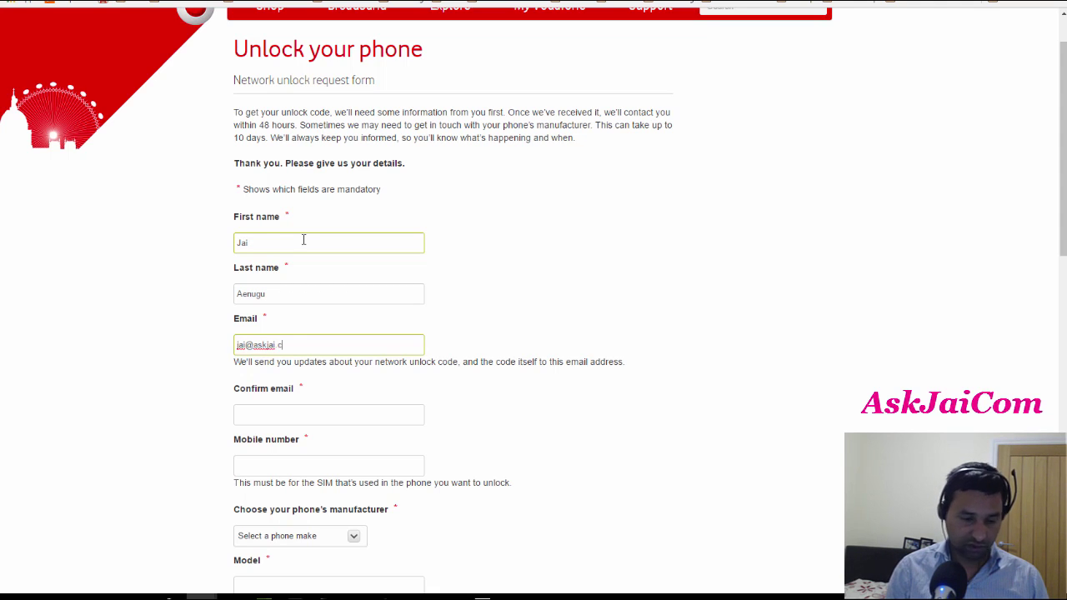
{"action": "key", "text": "Tab"}
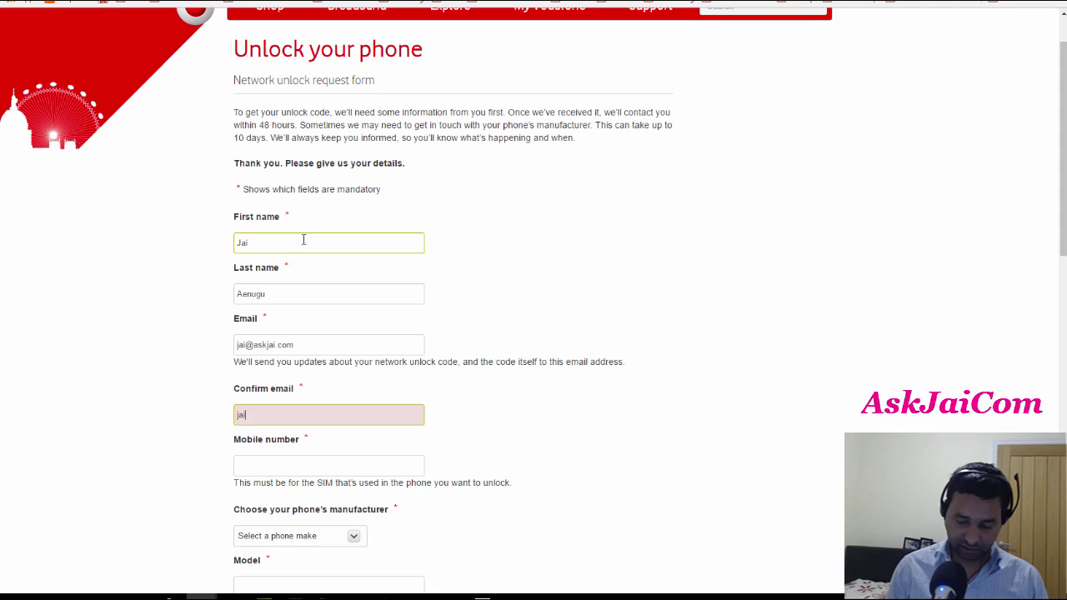
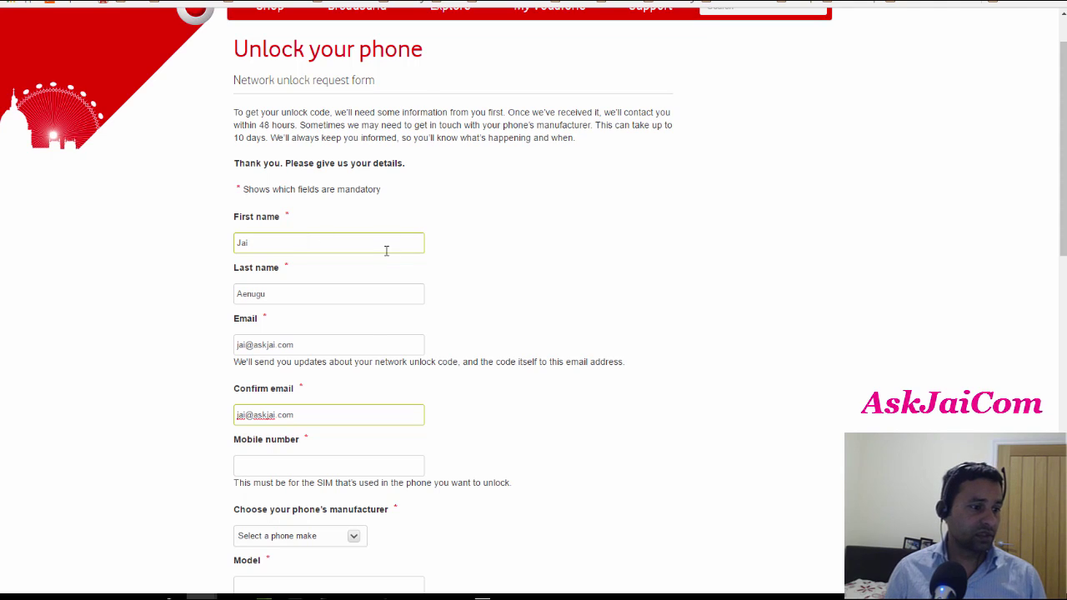
- Start entering the mobile number and choose Apple as the phone manufacturer
{"action": "scroll", "coordinate": [386, 248], "scroll_direction": "down", "scroll_amount": 1}
{"action": "left_click", "coordinate": [340, 397]}
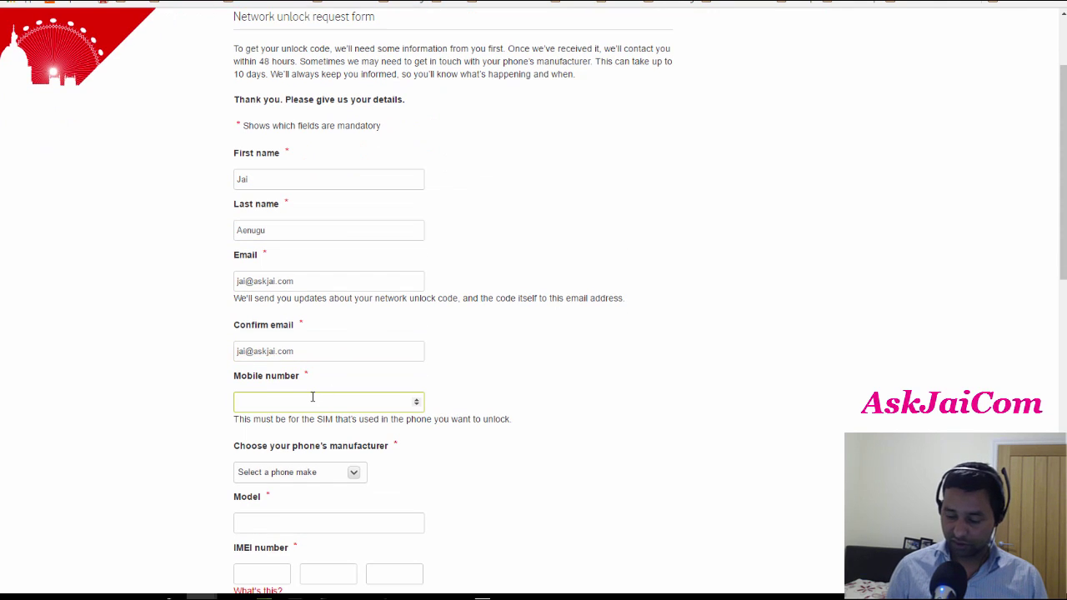
{"action": "type", "text": "07515"}
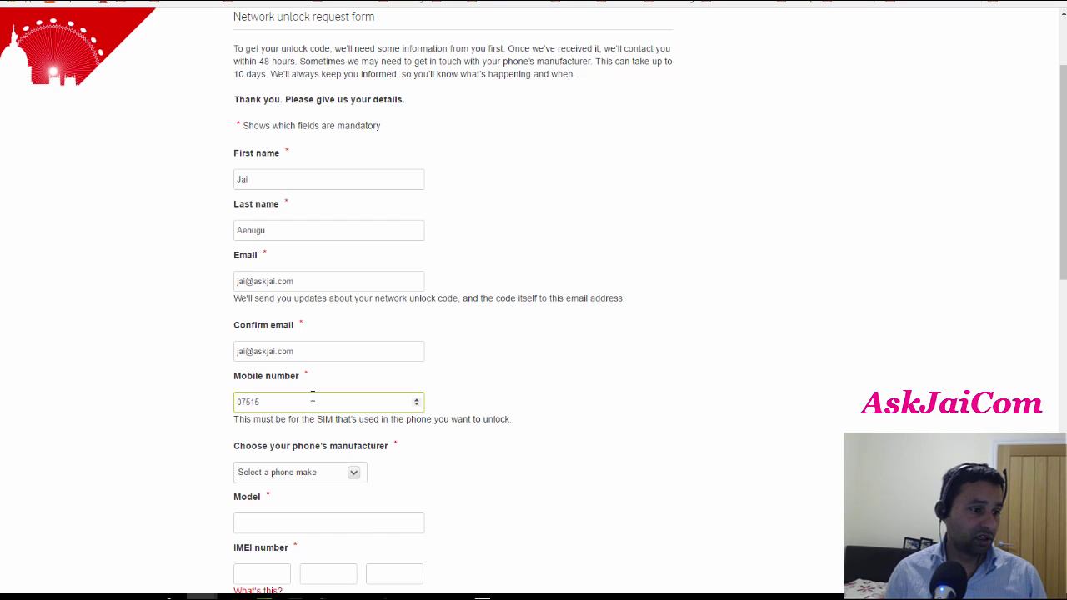
{"action": "left_click", "coordinate": [318, 473]}
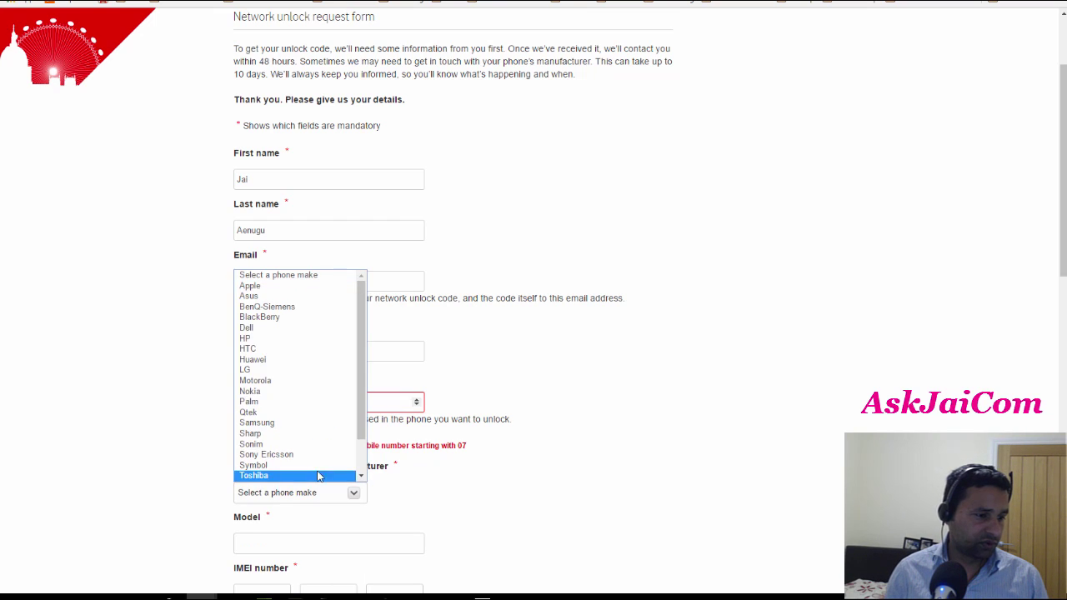
{"action": "left_click", "coordinate": [290, 287]}
- Enter the phone model as 'iPhone 6s 64gb Space grey'
{"action": "scroll", "coordinate": [350, 405], "scroll_direction": "down", "scroll_amount": 3}
{"action": "left_click", "coordinate": [313, 415]}
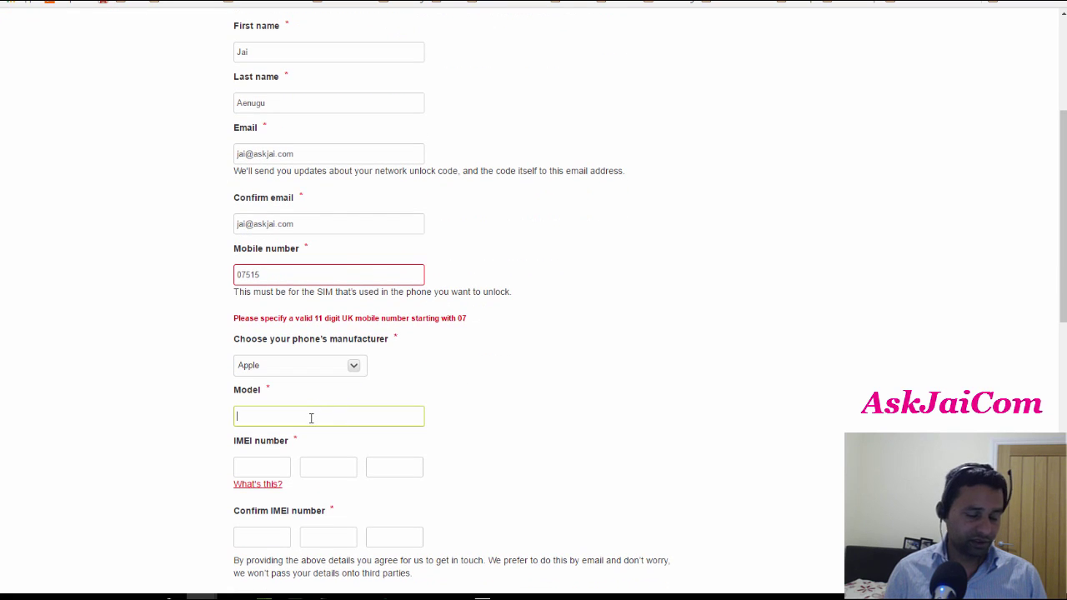
{"action": "type", "text": "iP"}
{"action": "key", "text": "BackSpace"}
{"action": "key", "text": "BackSpace"}
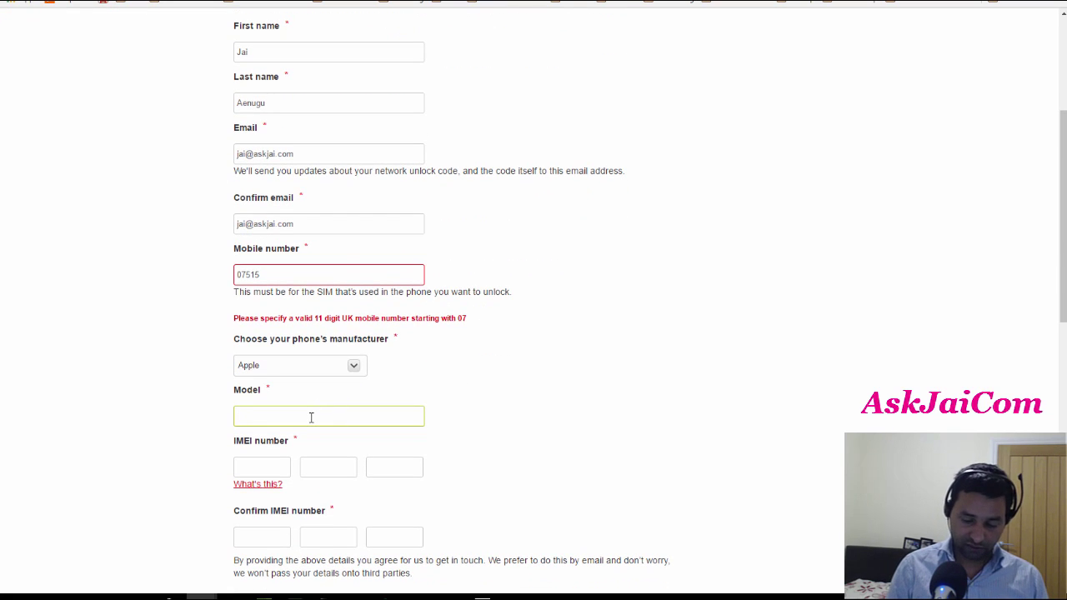
{"action": "type", "text": "iPhone "}
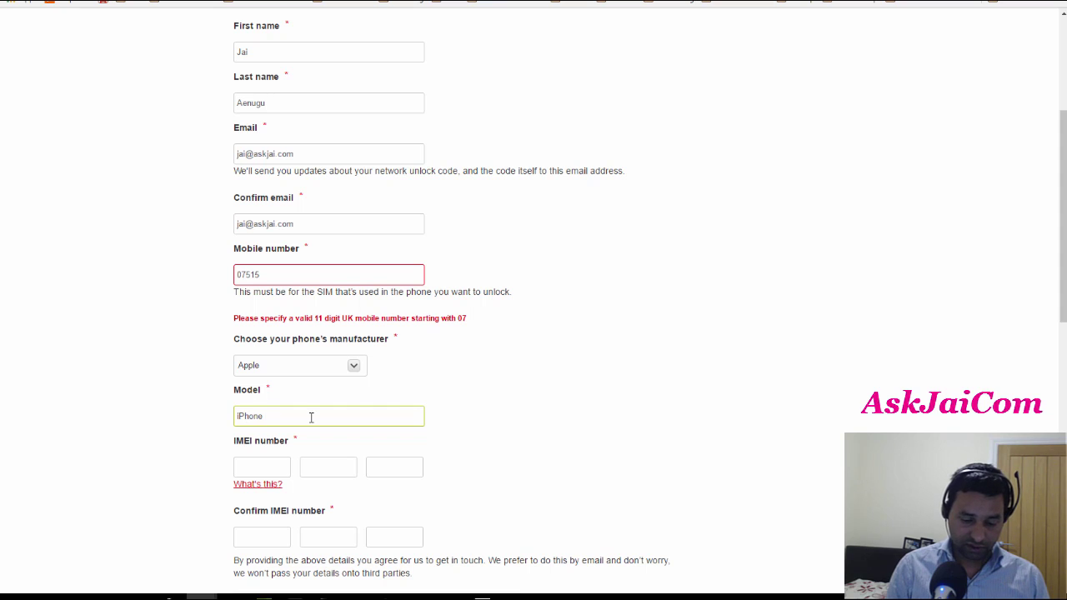
{"action": "type", "text": "6s"}
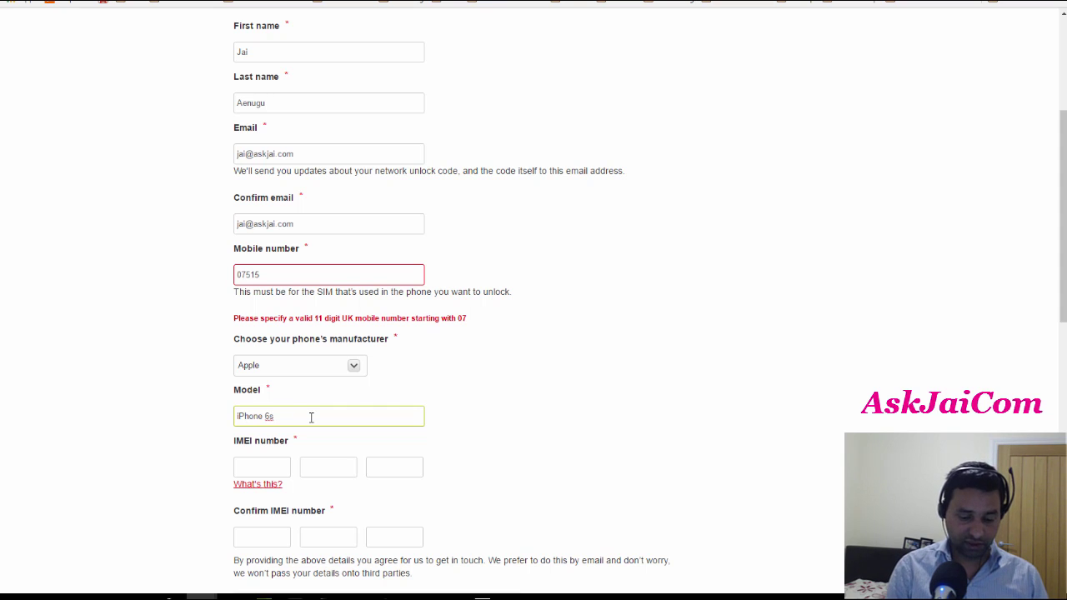
{"action": "type", "text": " 64gb "}
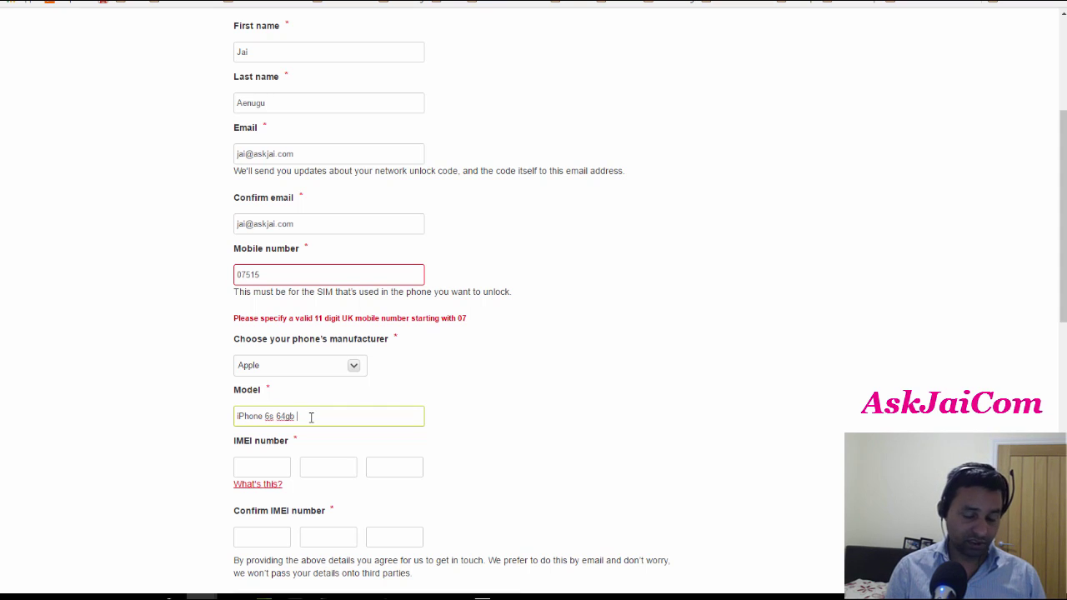
{"action": "type", "text": "Space grey"}
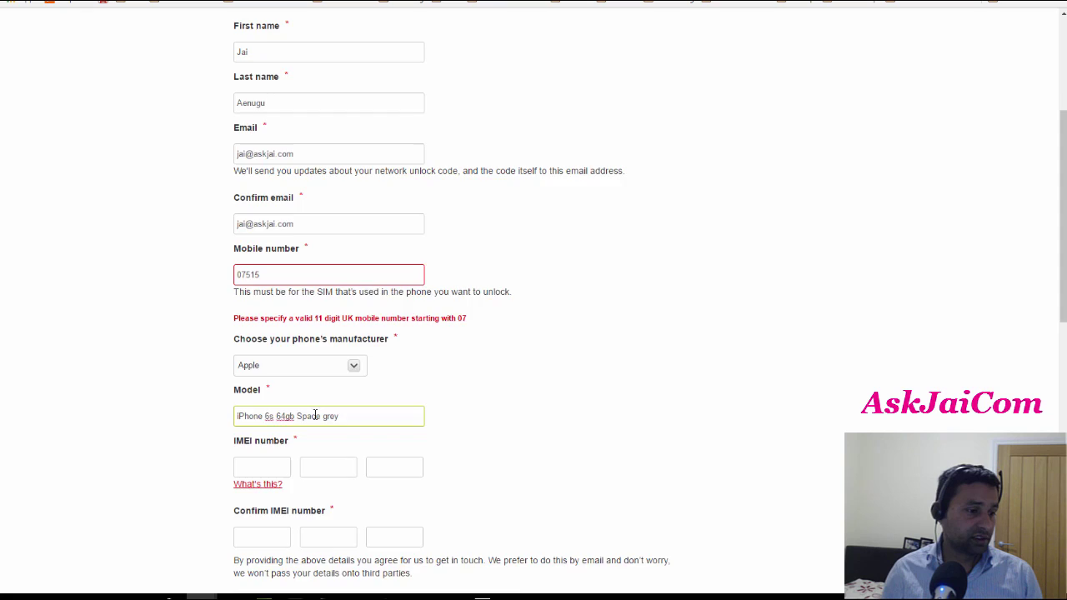
{"action": "scroll", "coordinate": [250, 392], "scroll_direction": "down", "scroll_amount": 3}
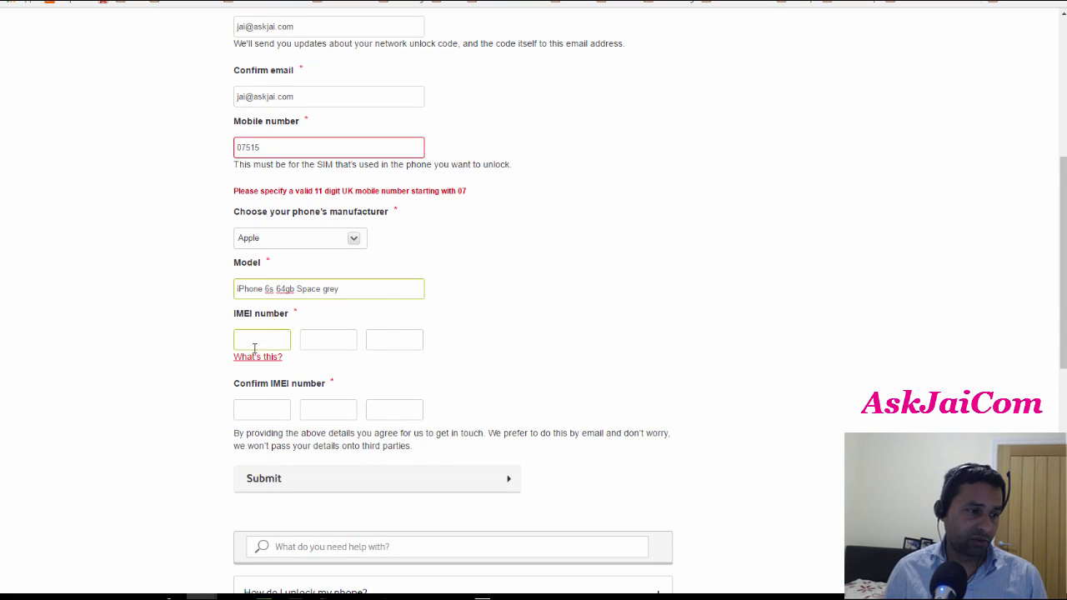
{"action": "left_click", "coordinate": [257, 340]}
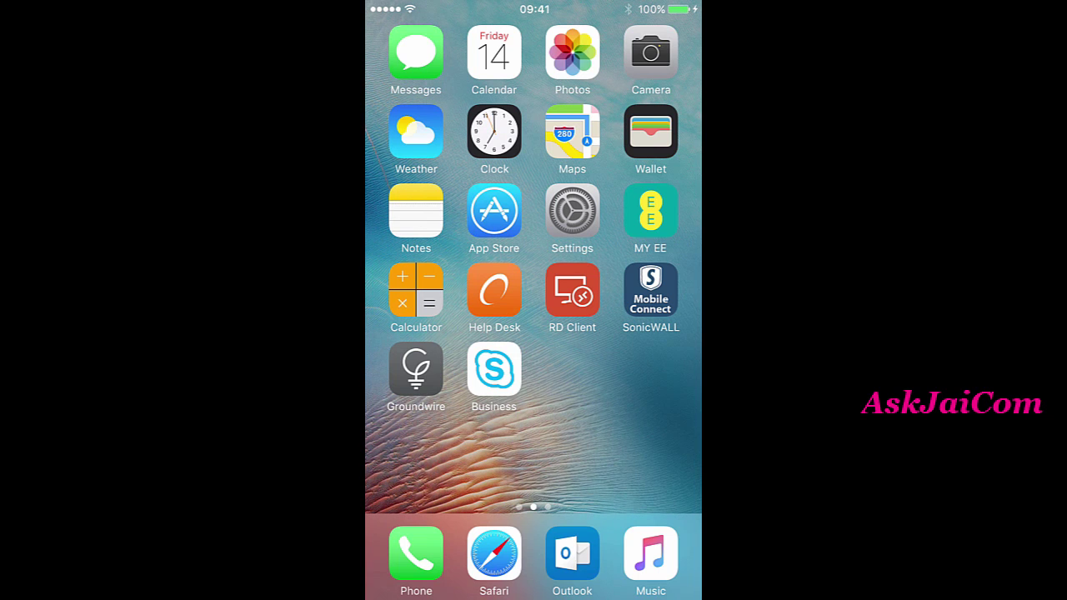
{"action": "left_click", "coordinate": [571, 210]}
{"action": "left_click", "coordinate": [409, 37]}
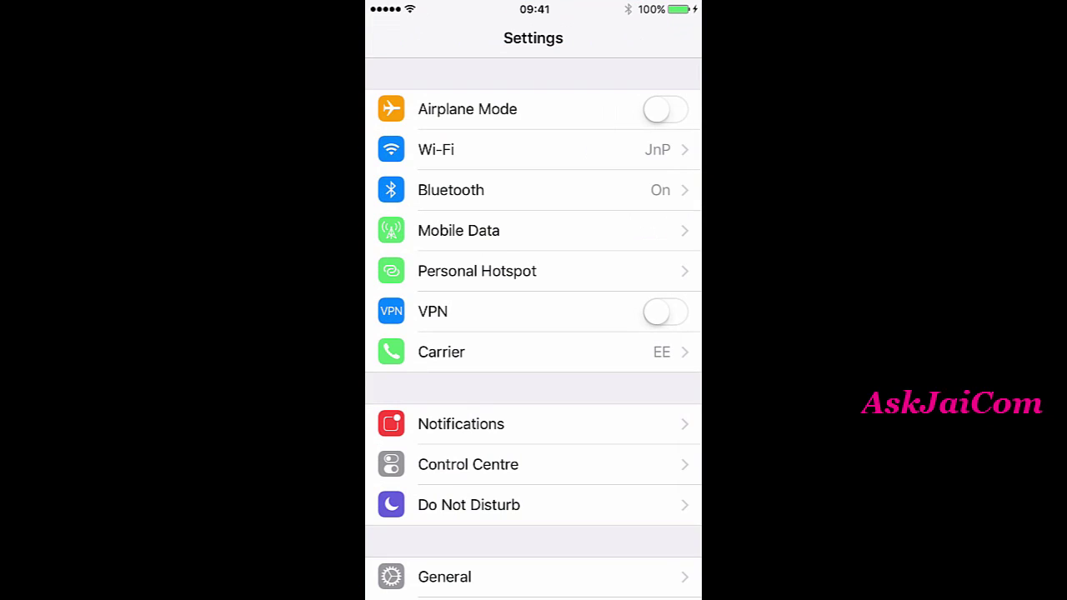
{"action": "scroll", "coordinate": [533, 333], "scroll_direction": "down", "scroll_amount": 3}
{"action": "left_click", "coordinate": [444, 475]}
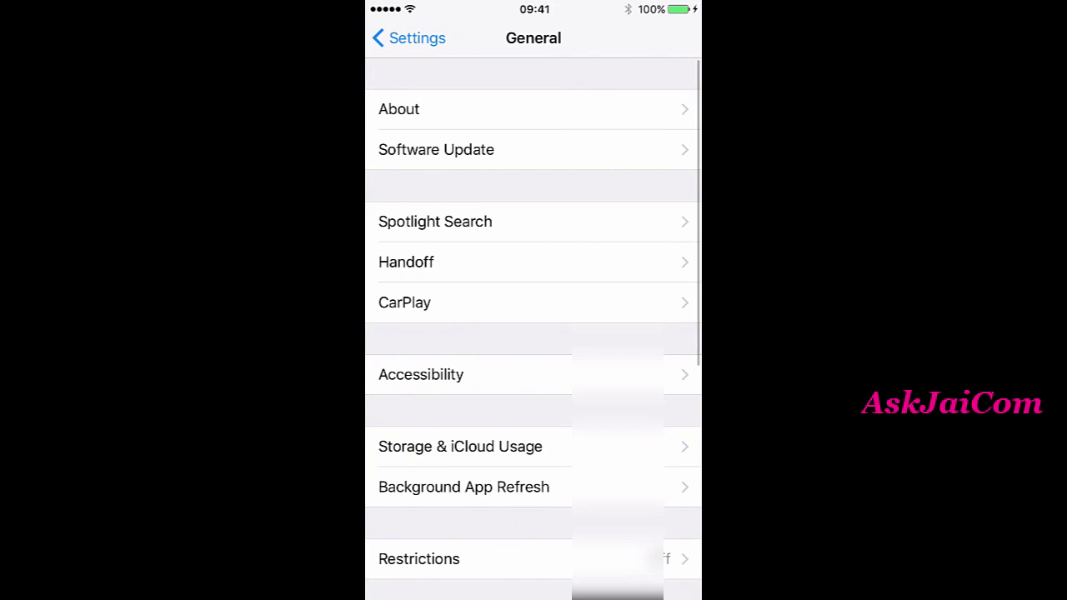
{"action": "left_click", "coordinate": [399, 109]}
{"action": "scroll", "coordinate": [534, 333], "scroll_direction": "down", "scroll_amount": 2}
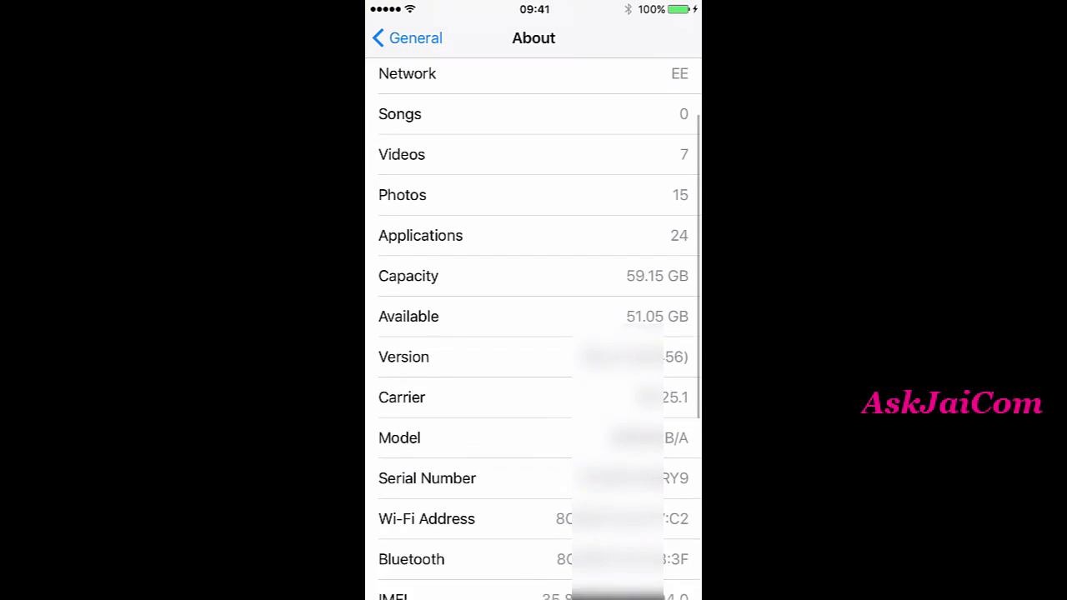
{"action": "scroll", "coordinate": [534, 334], "scroll_direction": "down", "scroll_amount": 3}
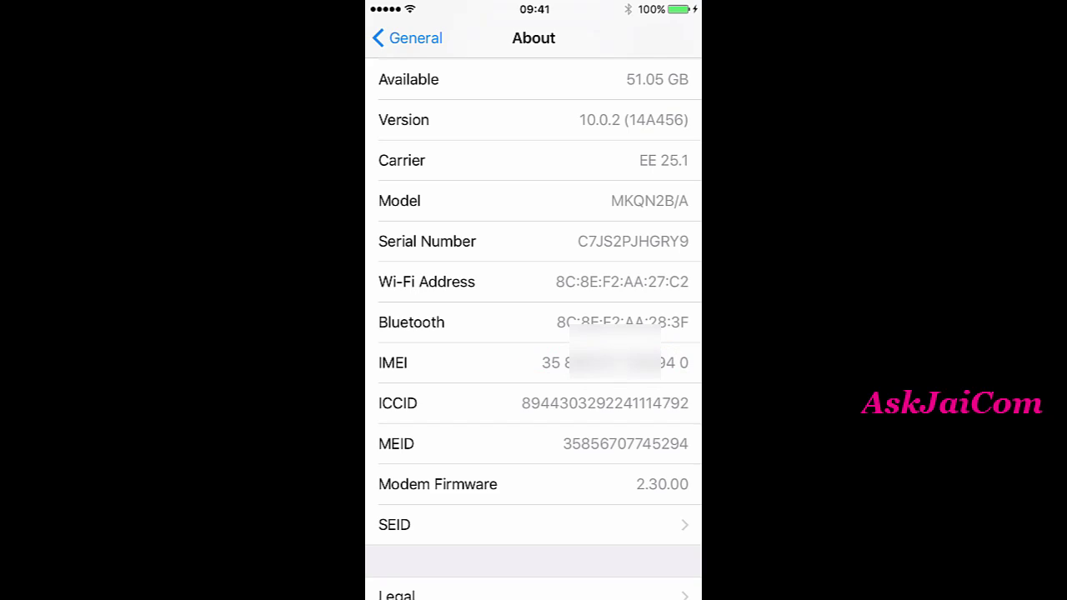
{"action": "left_click", "coordinate": [408, 38]}
- Dial *#06# on the iPhone's Phone keypad to display the IMEI
{"action": "key", "text": "super+shift+h"}
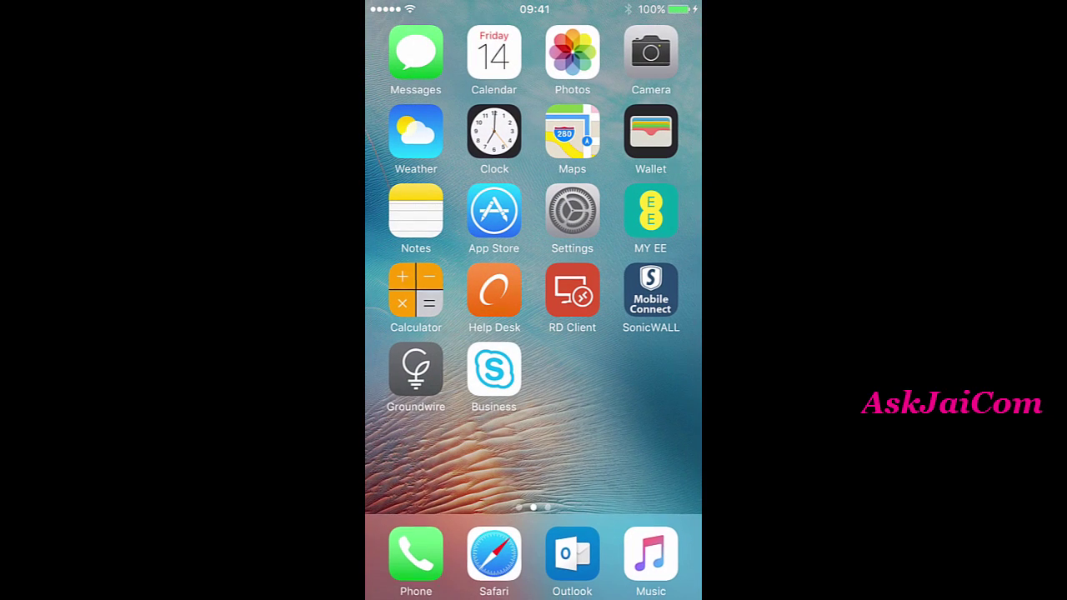
{"action": "left_click", "coordinate": [416, 554]}
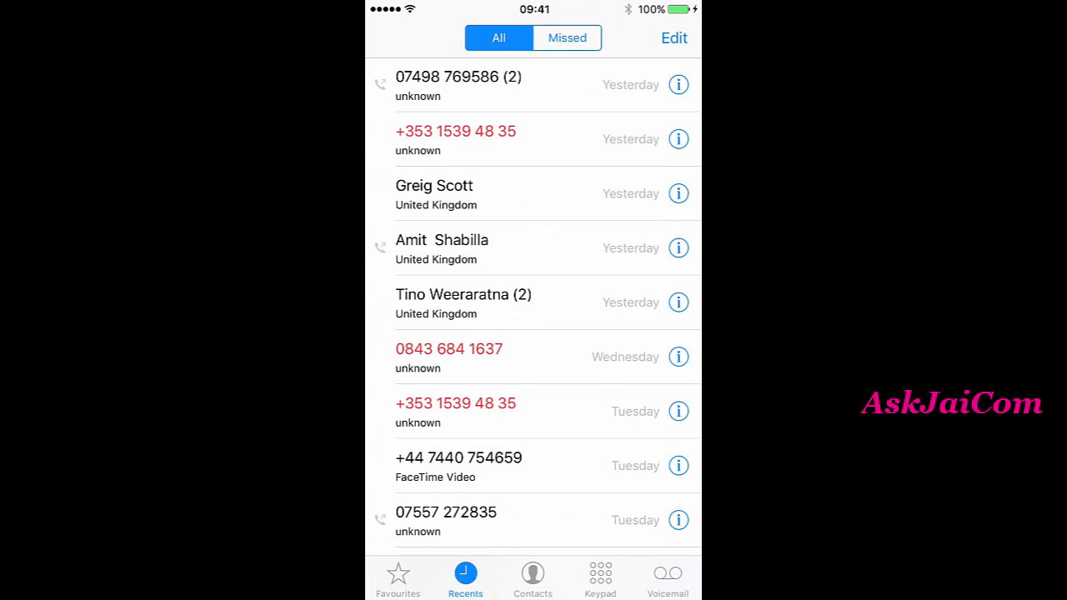
{"action": "left_click", "coordinate": [600, 576]}
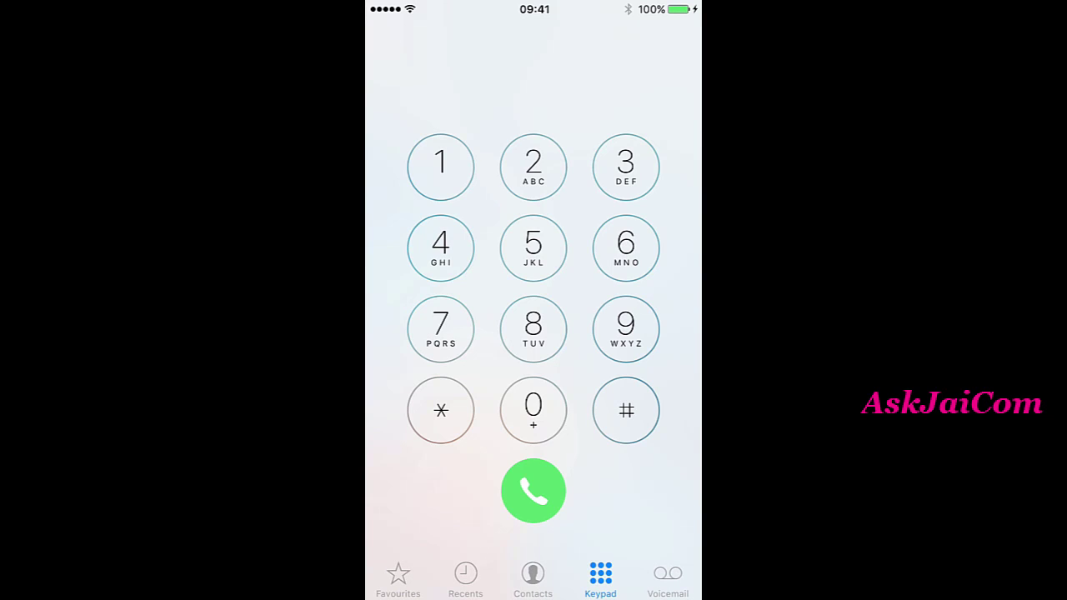
{"action": "left_click", "coordinate": [440, 410]}
{"action": "left_click", "coordinate": [626, 410]}
{"action": "left_click", "coordinate": [534, 410]}
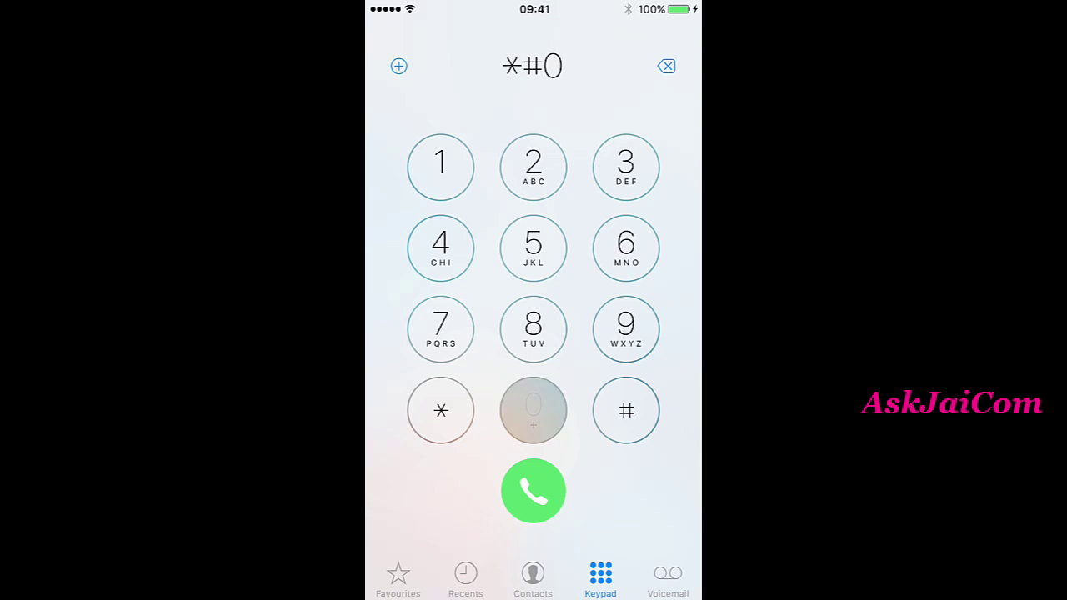
{"action": "left_click", "coordinate": [625, 248]}
{"action": "left_click", "coordinate": [626, 411]}
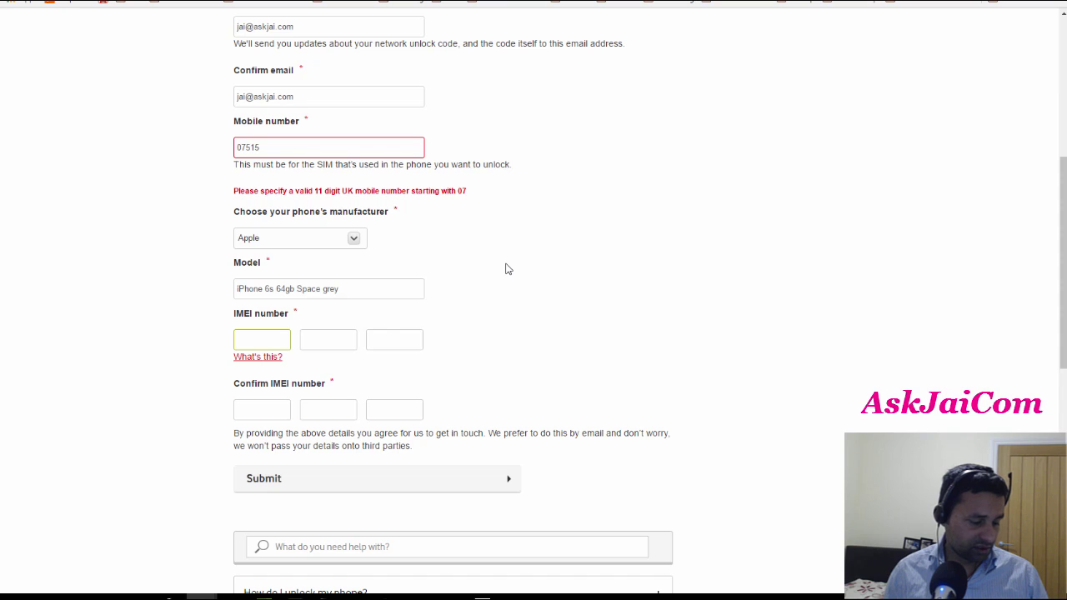
- Type the IMEI's opening digits into the first IMEI box
{"action": "type", "text": "35"}
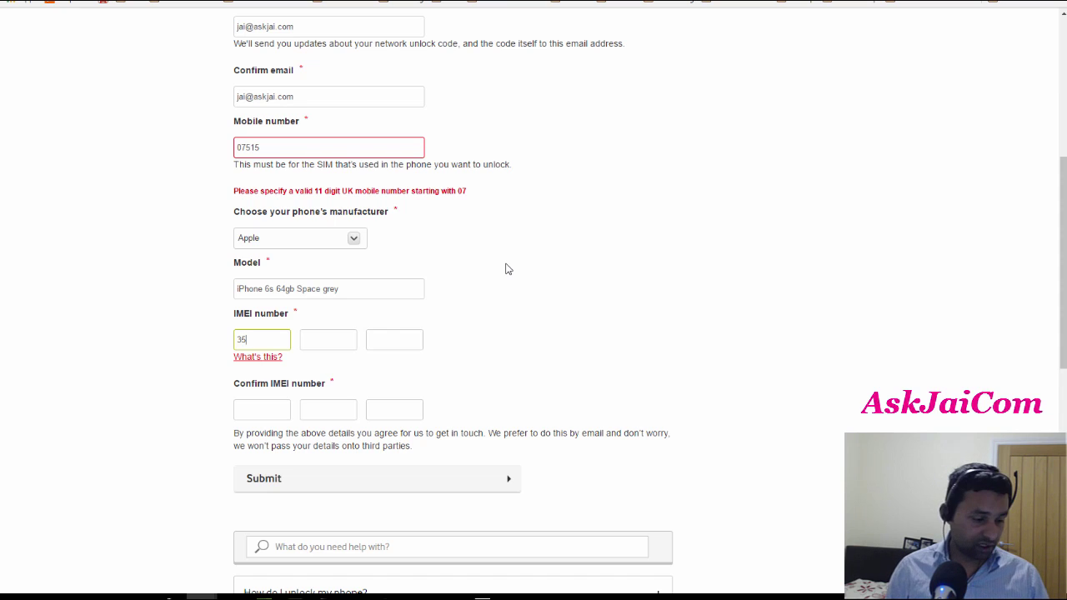
{"action": "type", "text": "33"}
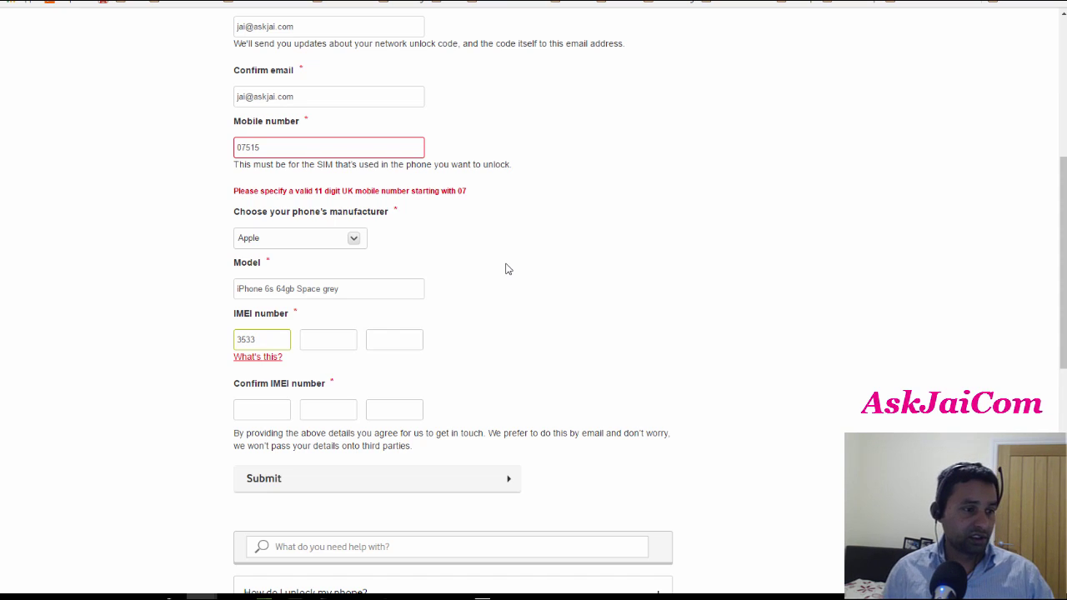